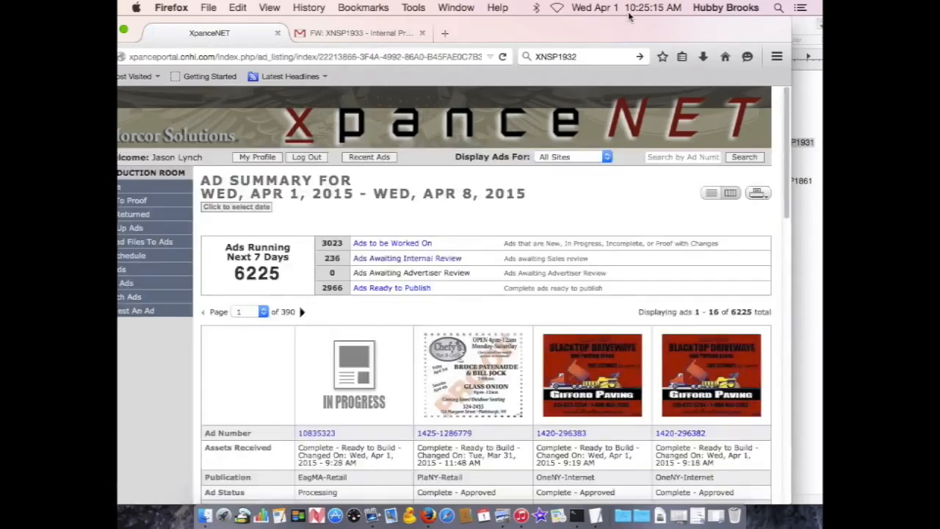
Step: Copy the web ad number XNSP1861 from the TextEdit notes and return to the XpanceNET browser window
left_click_drag(689, 32, 574, 32)
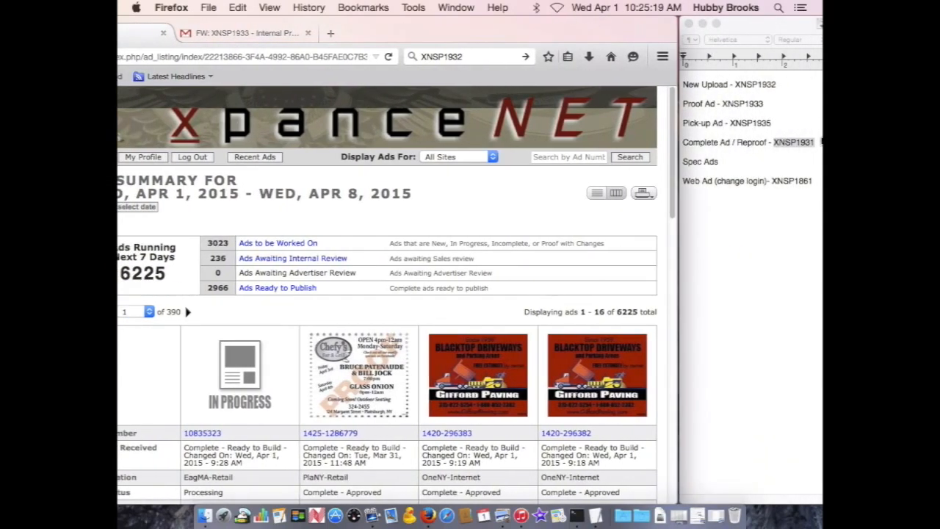
left_click(813, 190)
left_click_drag(772, 181, 814, 181)
key("super+c")
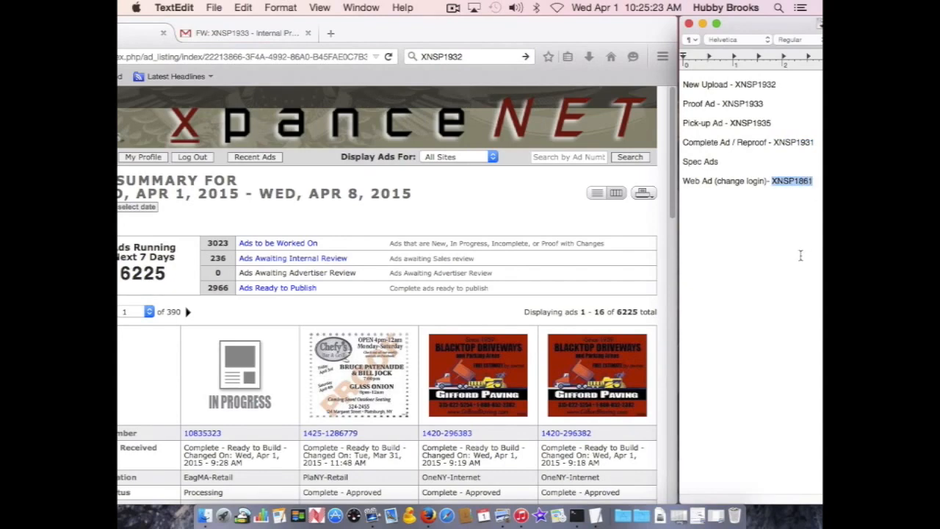
left_click_drag(514, 34, 661, 30)
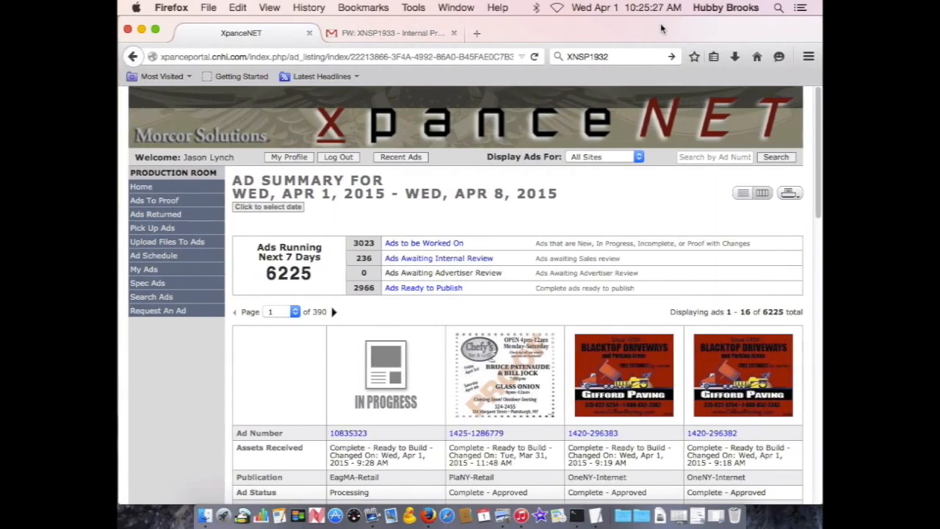
Step: Search XpanceNET for ad number XNSP1861 and open that ad's summary page
left_click(711, 157)
key("super+v")
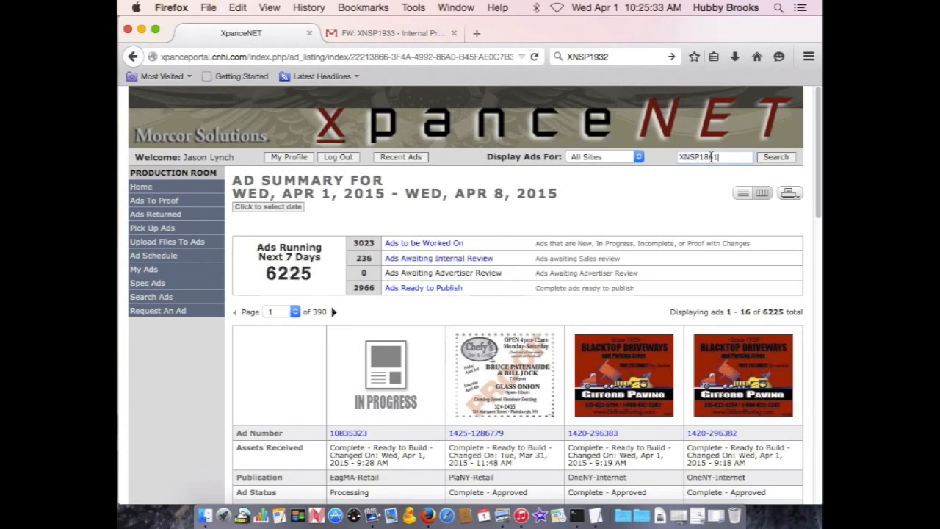
left_click(787, 157)
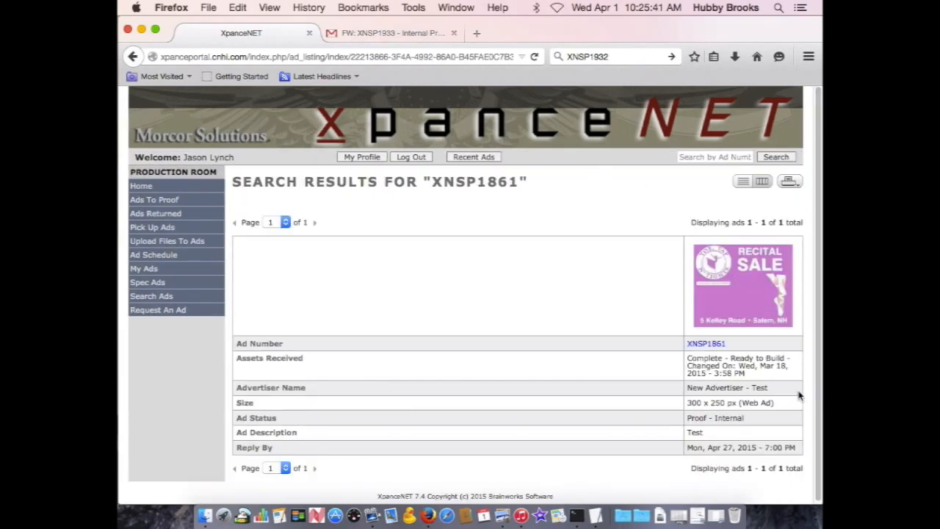
left_click(707, 343)
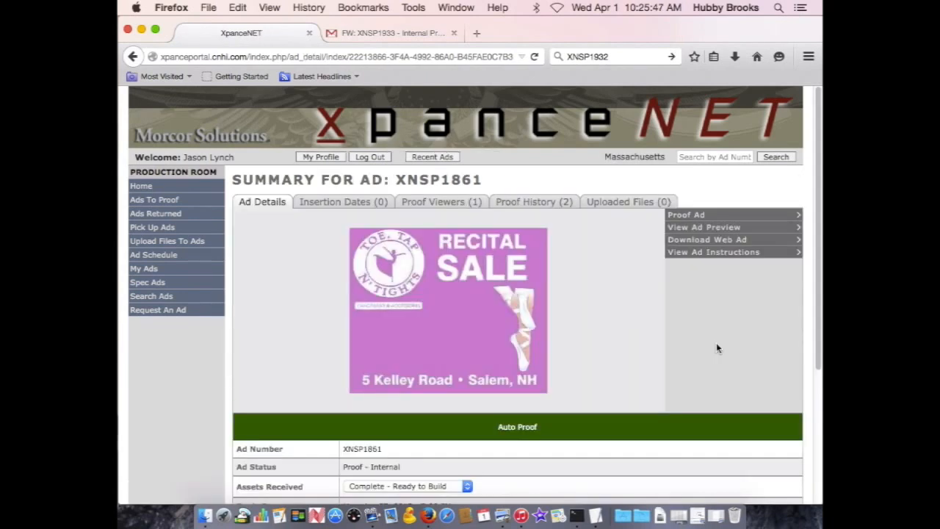
Step: Check the proof notification e-mail in Gmail, return to the ad summary, and open ad XNSP1861 for proofing
left_click(388, 32)
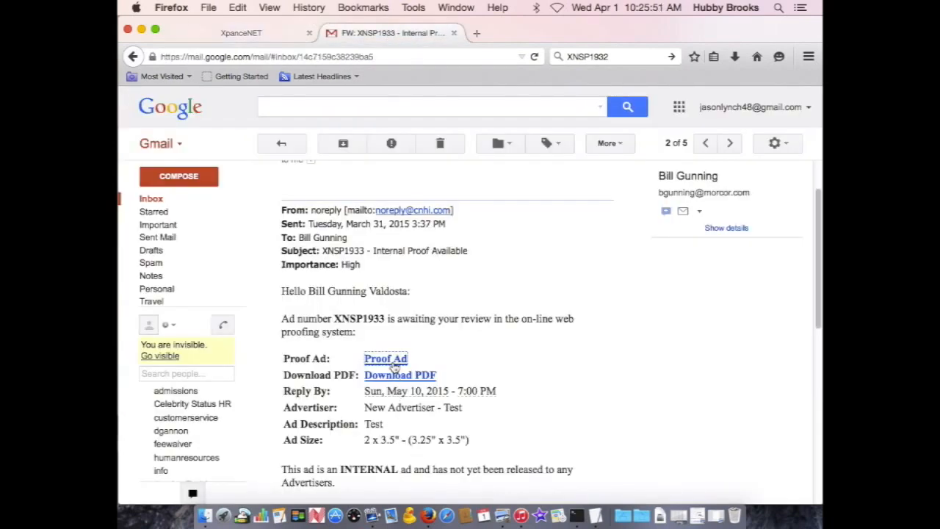
left_click(221, 35)
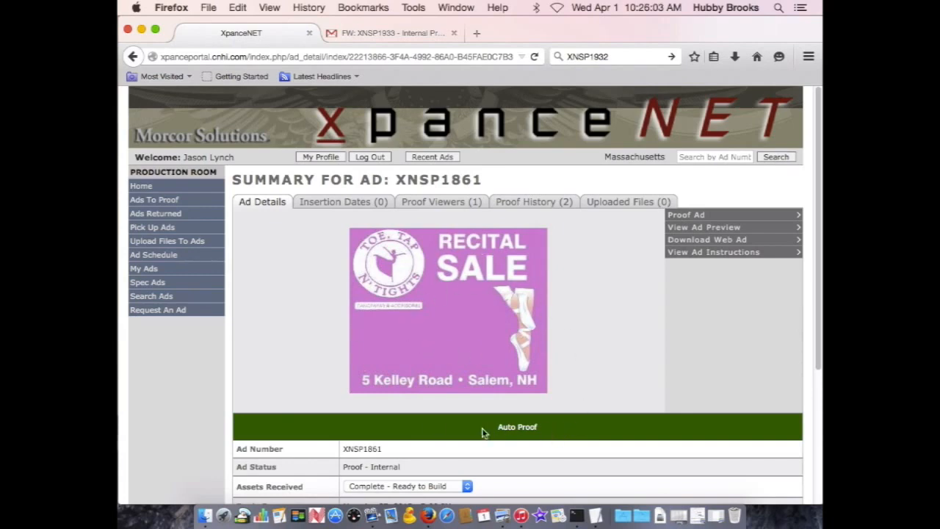
left_click(697, 215)
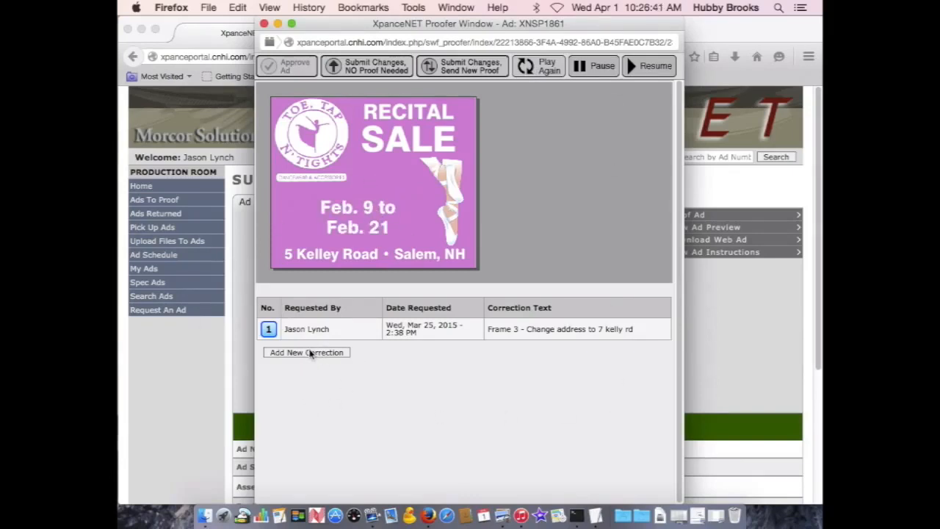
Step: Add a new correction to the web ad proof reading "Frame 3 - new photo of shoes"
left_click(308, 354)
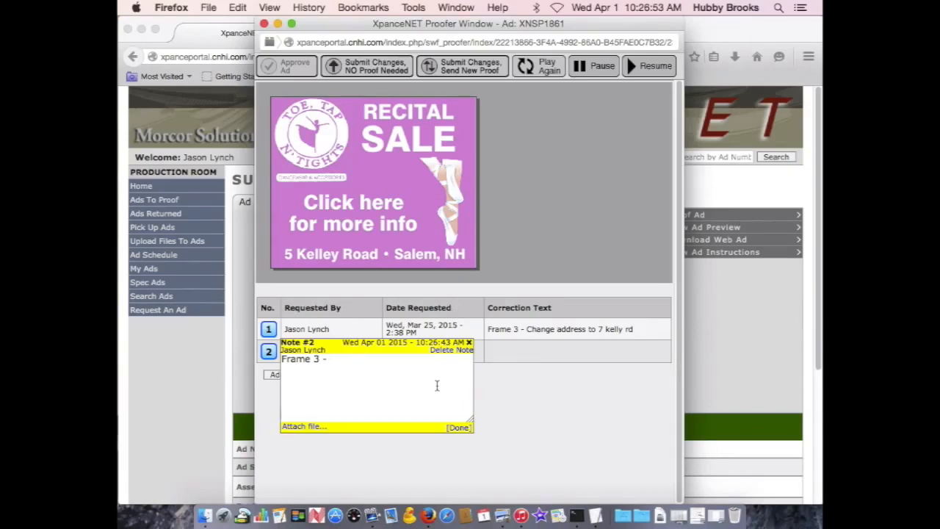
type("new photo of shoes")
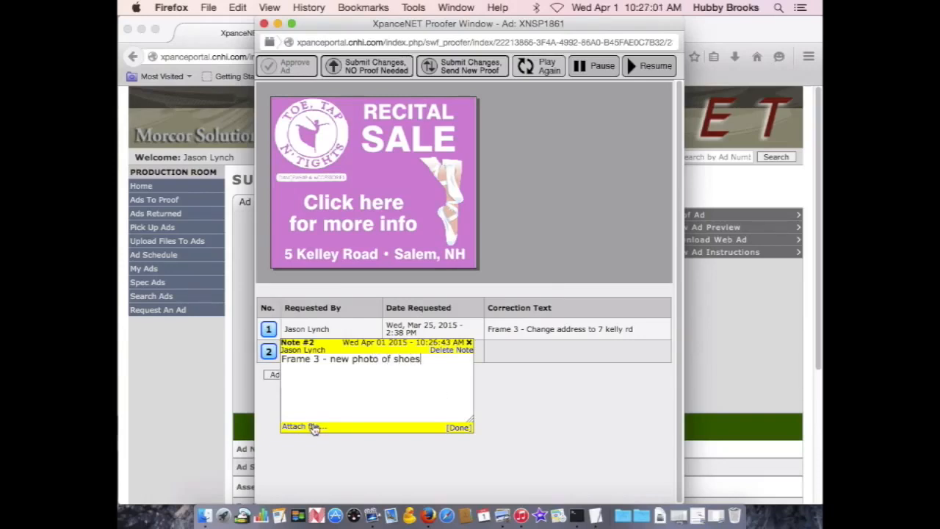
Step: Attach the Remax JPG image to the frame 3 shoe photo correction and confirm the upload
left_click(314, 428)
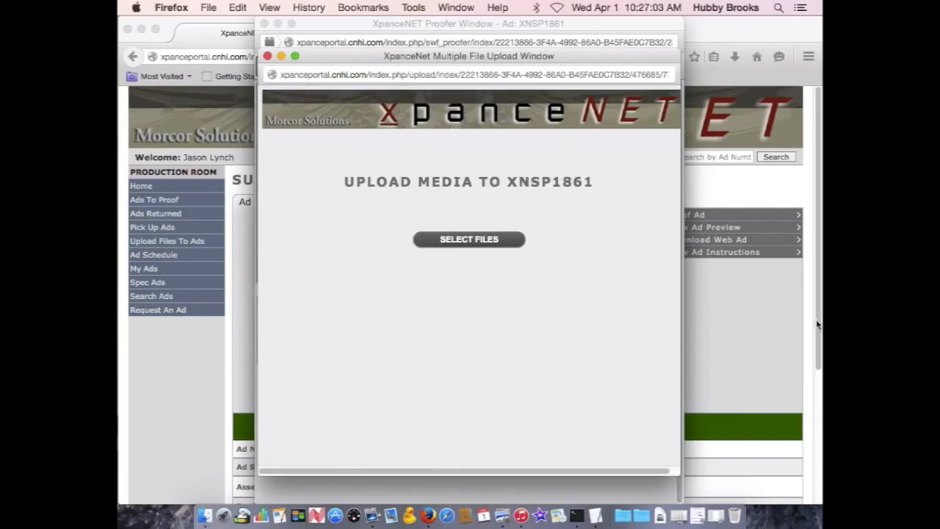
left_click(470, 240)
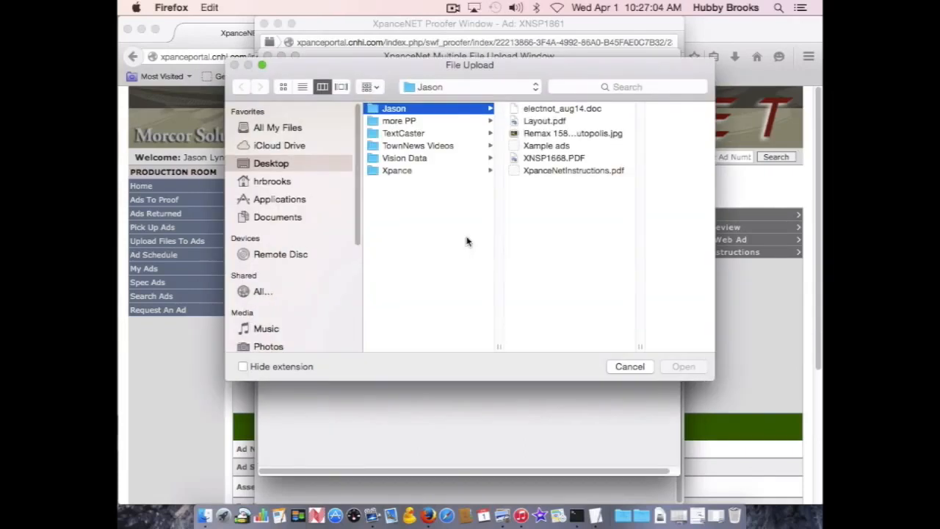
left_click(556, 134)
left_click(671, 366)
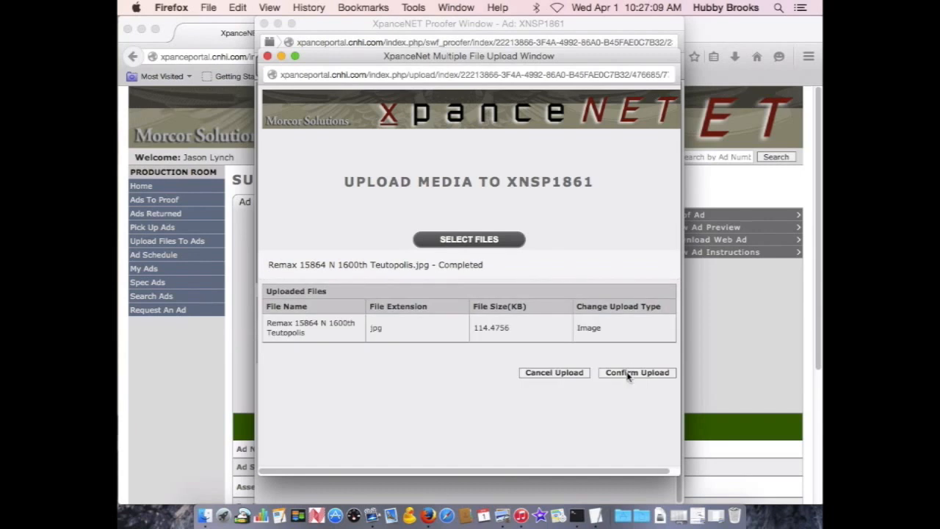
left_click(628, 374)
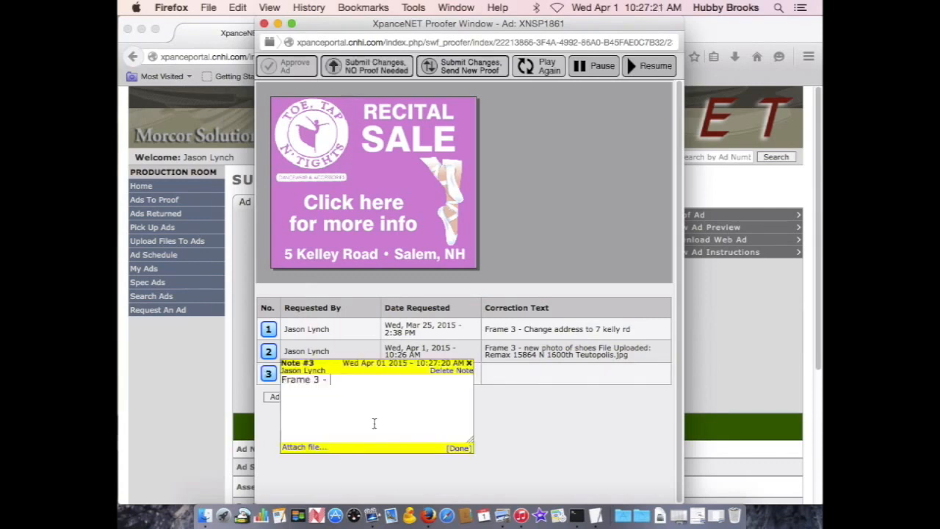
Step: Fill in correction note 3 with a frame 3 address change to the new street address and finish the note
type("Address change to ")
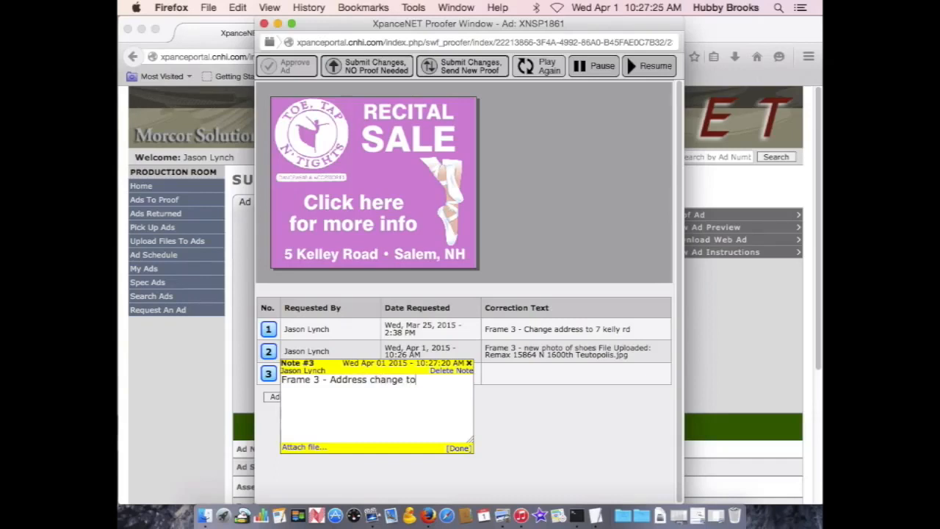
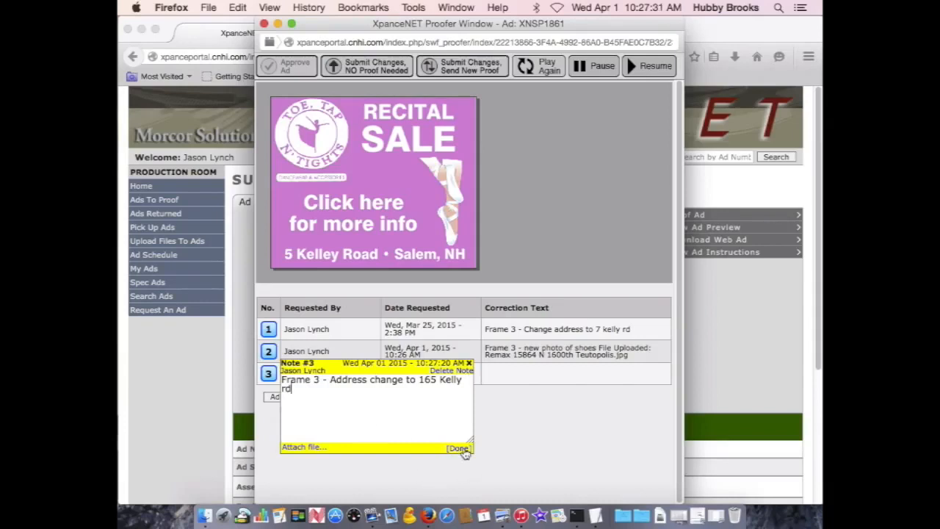
left_click(460, 448)
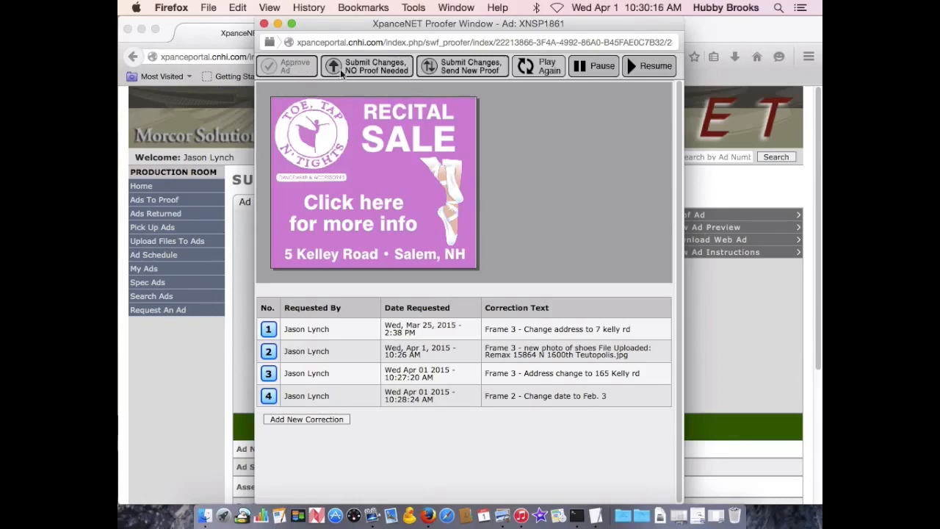
Step: Submit the corrections with a request for a new proof and confirm the submission
left_click(481, 67)
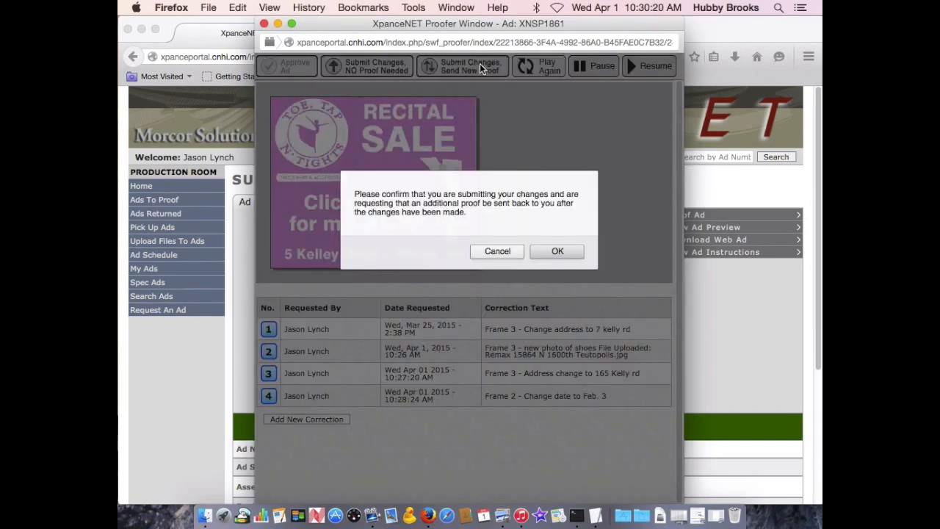
left_click(558, 251)
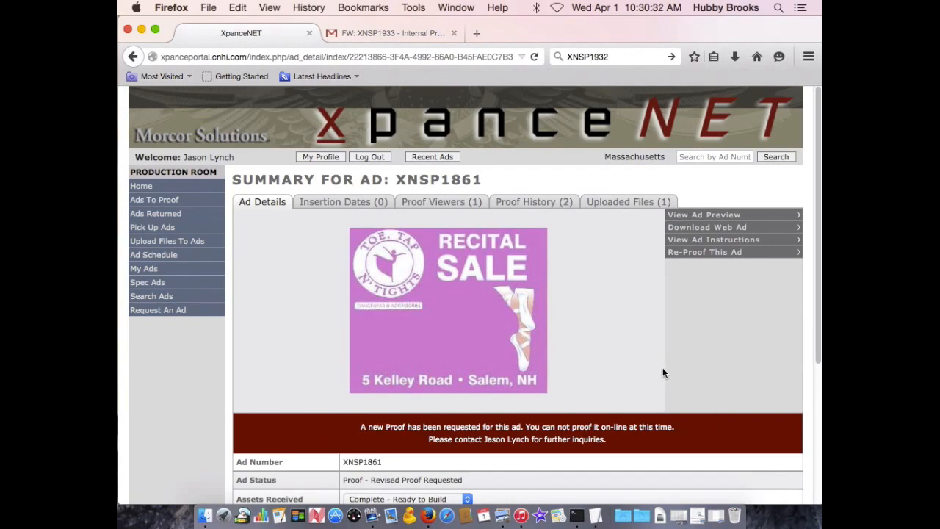
Step: Look over the ad's summary page and revisit the proof notification e-mail in Gmail
scroll(662, 368, "down", 1)
scroll(661, 367, "up", 1)
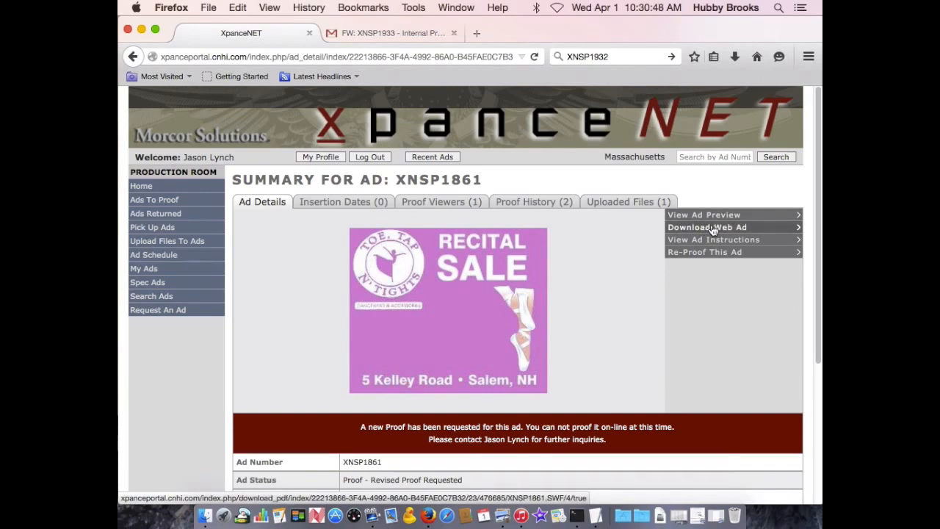
left_click(396, 34)
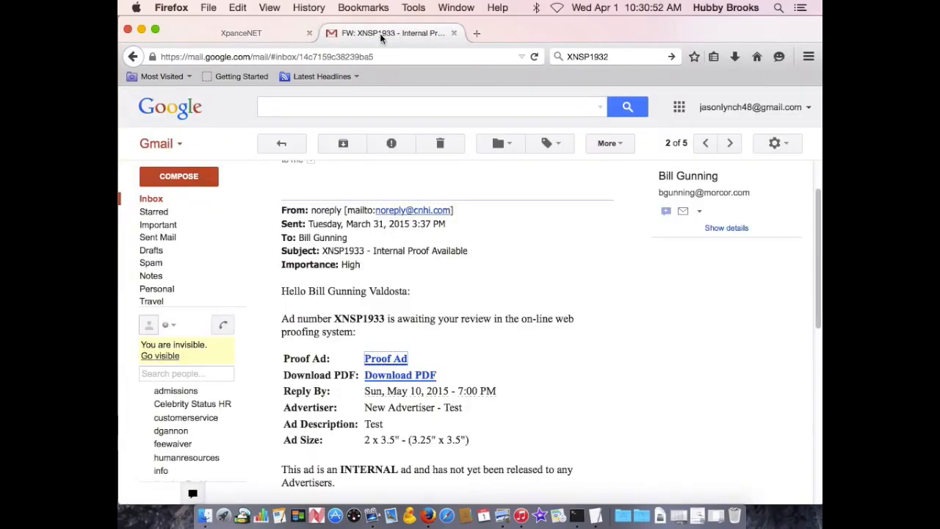
left_click(240, 33)
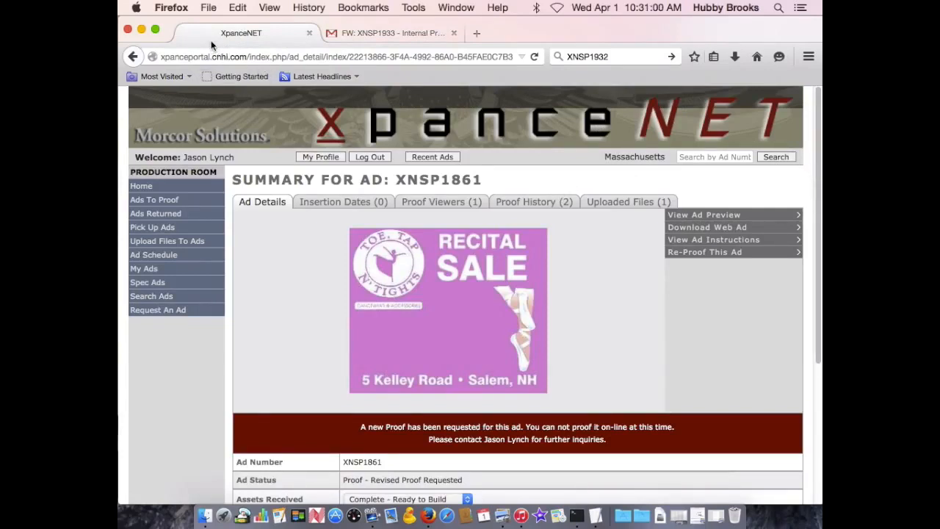
Step: Open XpanceNetInstructions.pdf, examine the sections on sending, picking up, requesting and proofing ads, and close the document
left_click(697, 517)
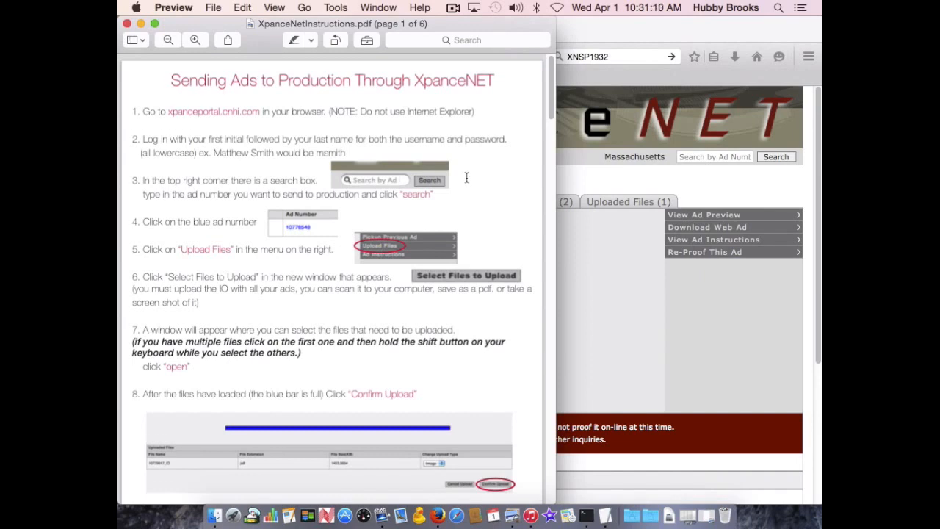
scroll(467, 177, "down", 8)
scroll(467, 183, "down", 2)
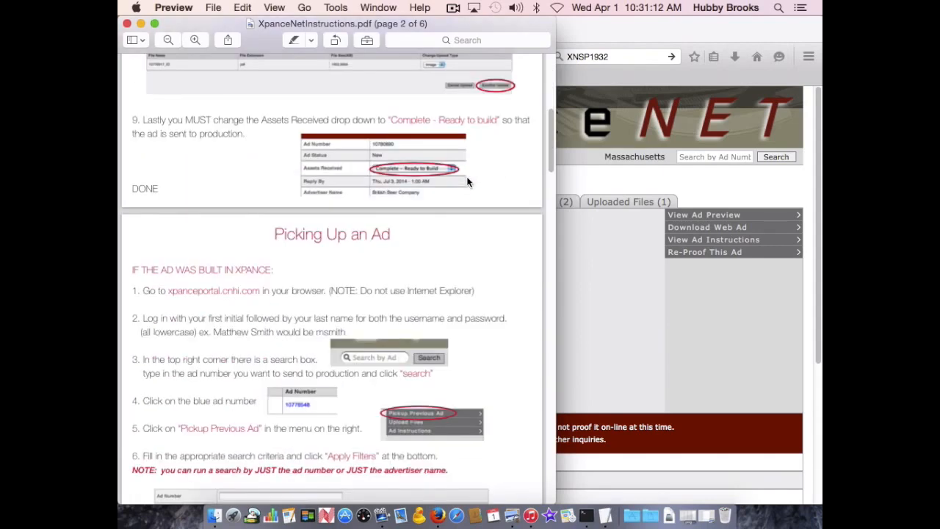
scroll(468, 182, "down", 10)
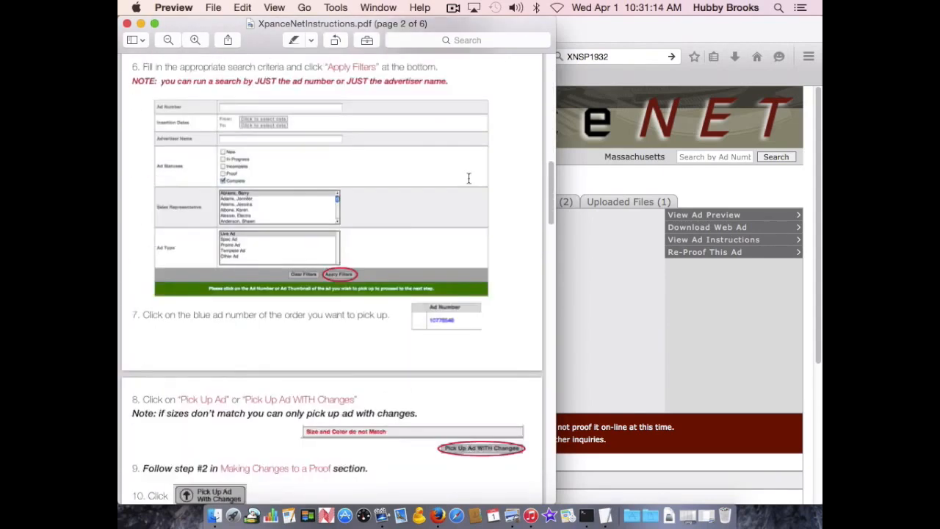
scroll(468, 177, "down", 6)
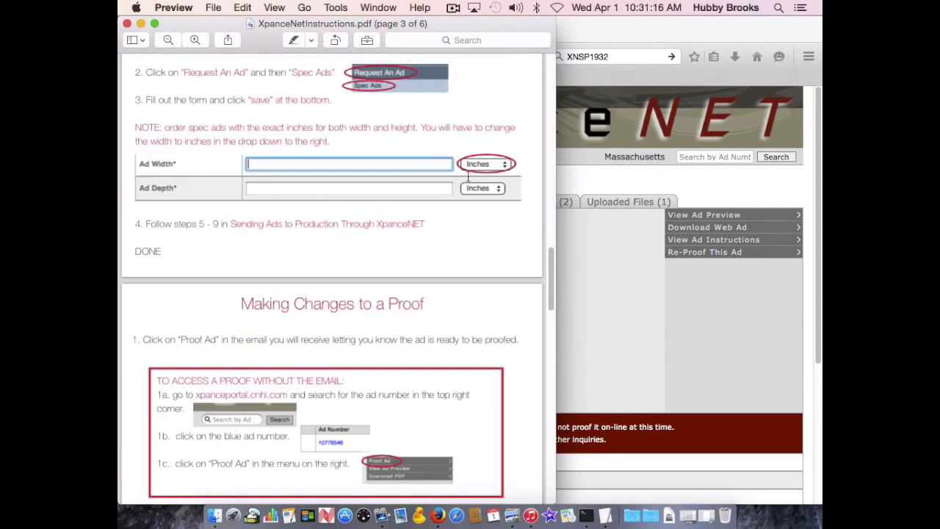
scroll(468, 177, "down", 7)
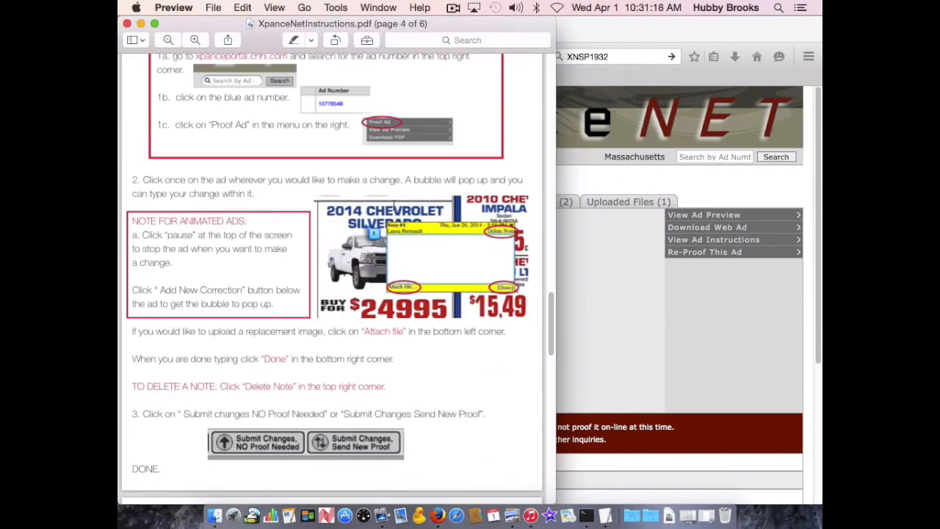
scroll(426, 202, "up", 20)
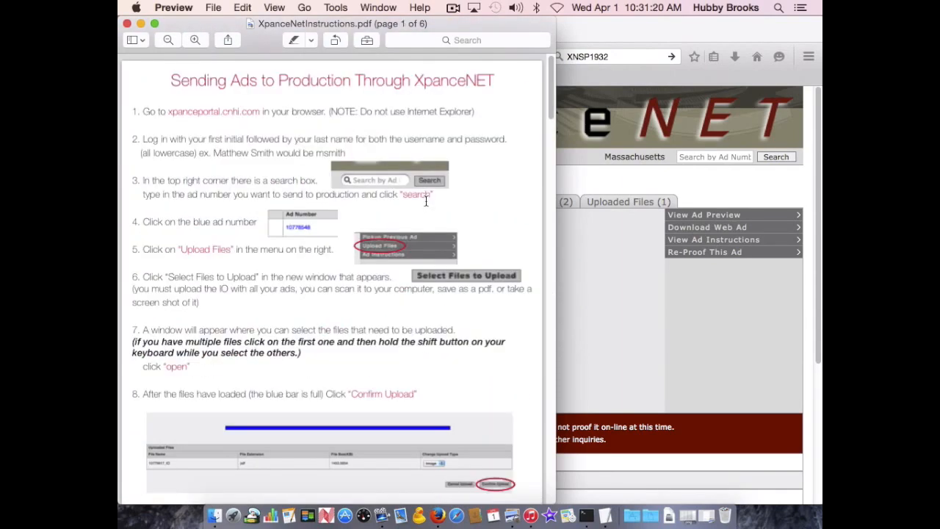
left_click(127, 24)
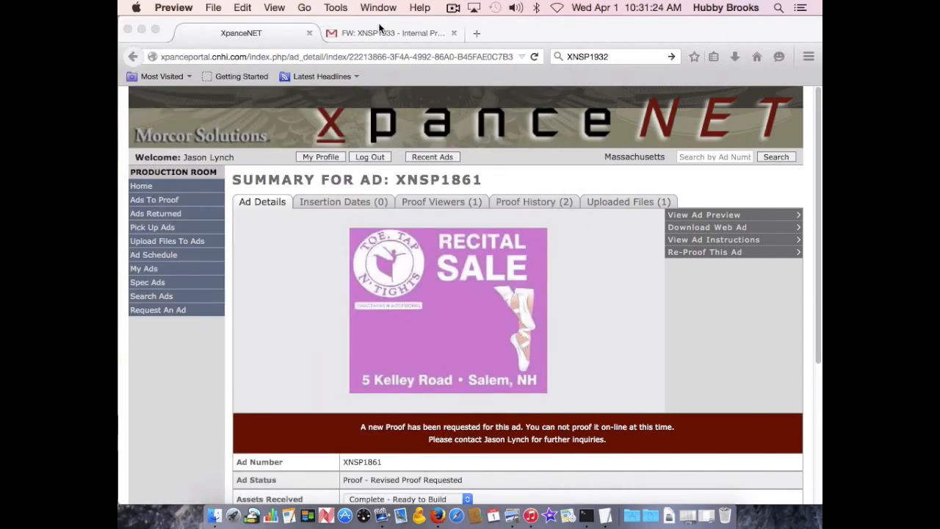